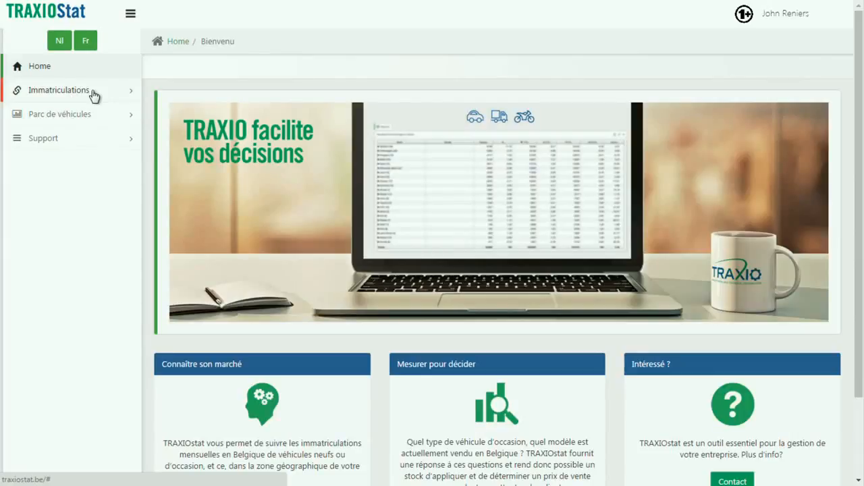
Open the registration statistics for new cars (Immatriculations, Voitures, Véhicules neufs).
left_click(94, 97)
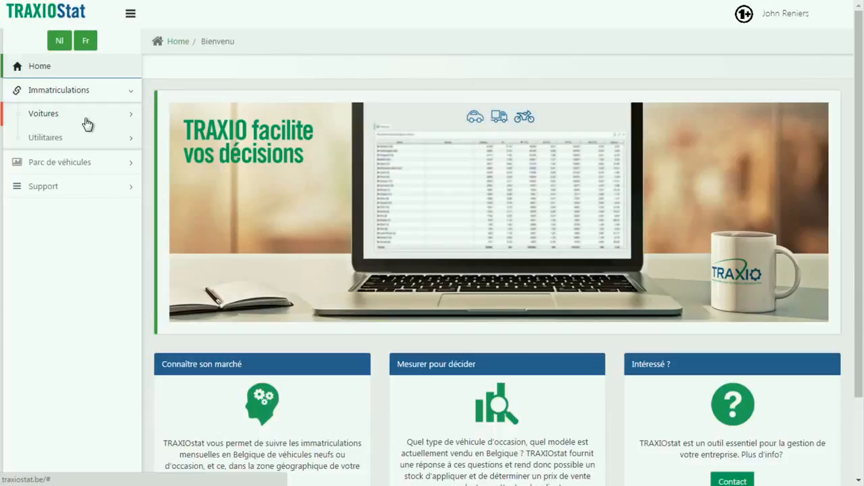
left_click(86, 122)
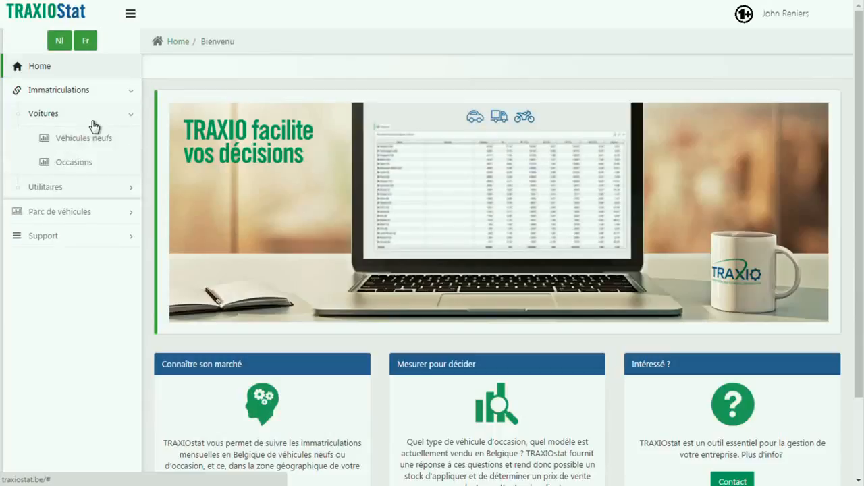
left_click(122, 146)
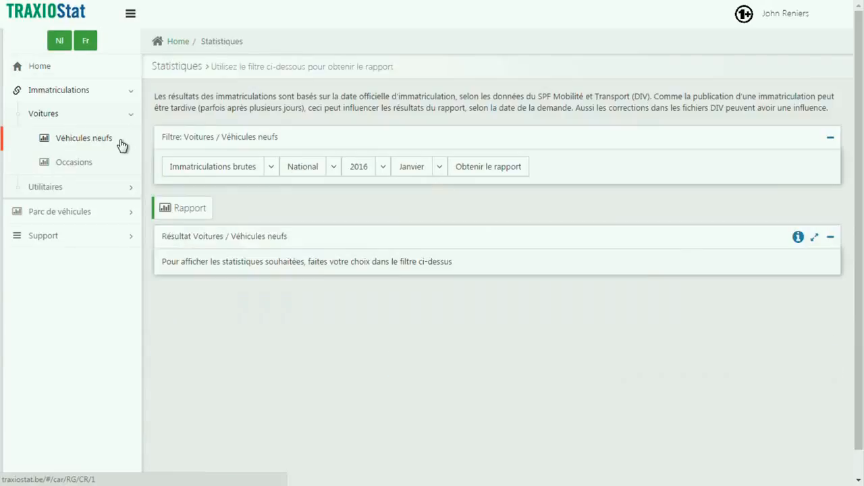
Generate the Immatriculations brutes report by Marque & modèle par commune for Février 2016.
left_click(271, 169)
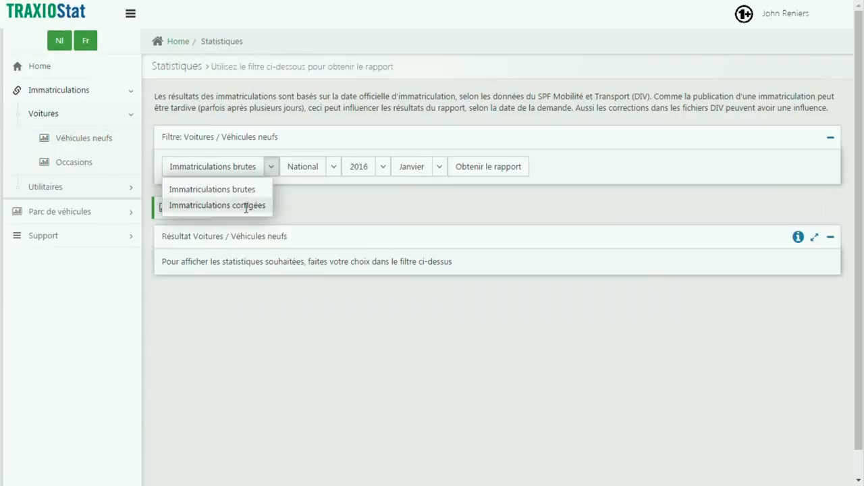
left_click(238, 188)
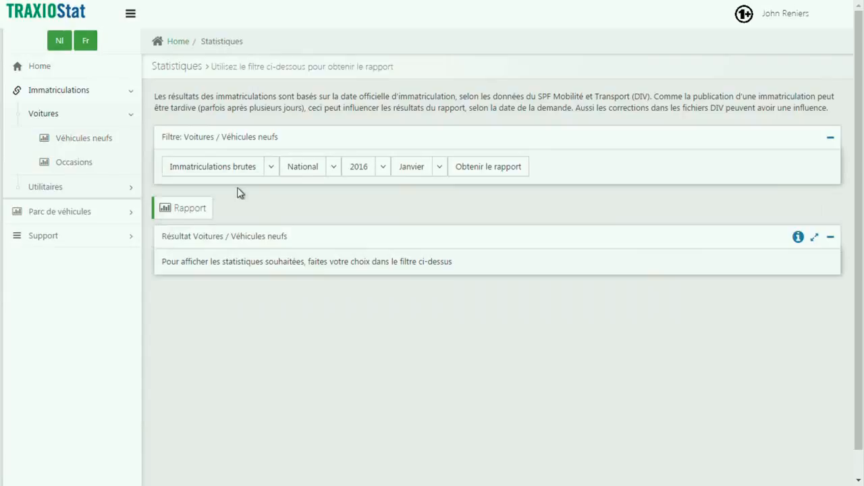
left_click(334, 168)
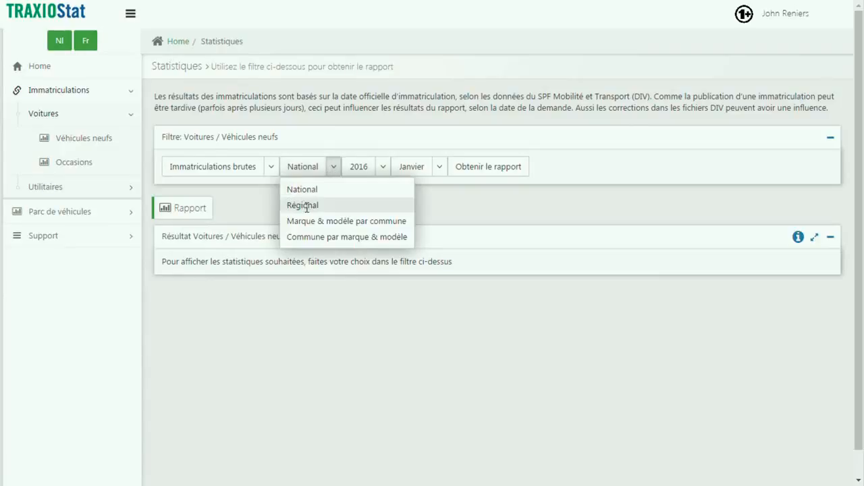
left_click(381, 222)
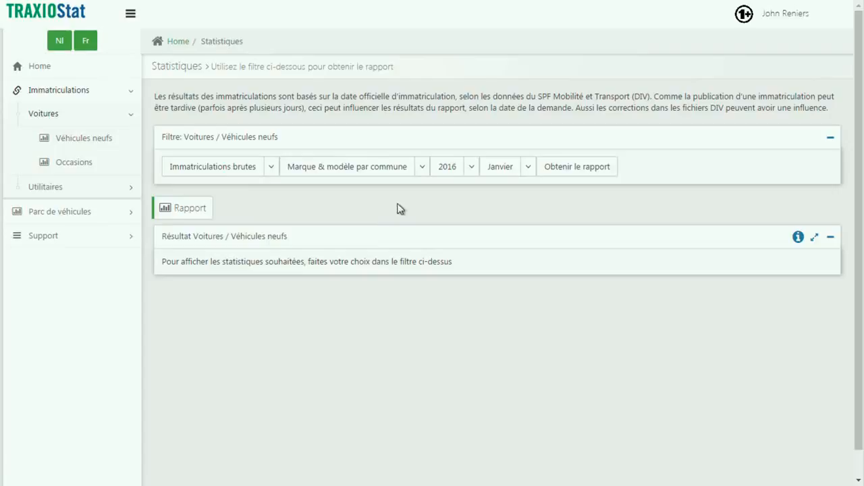
left_click(472, 169)
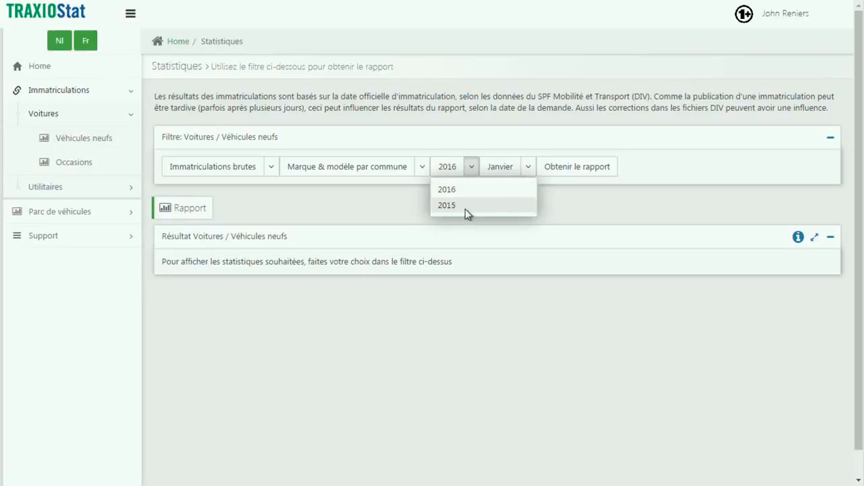
left_click(470, 194)
left_click(528, 172)
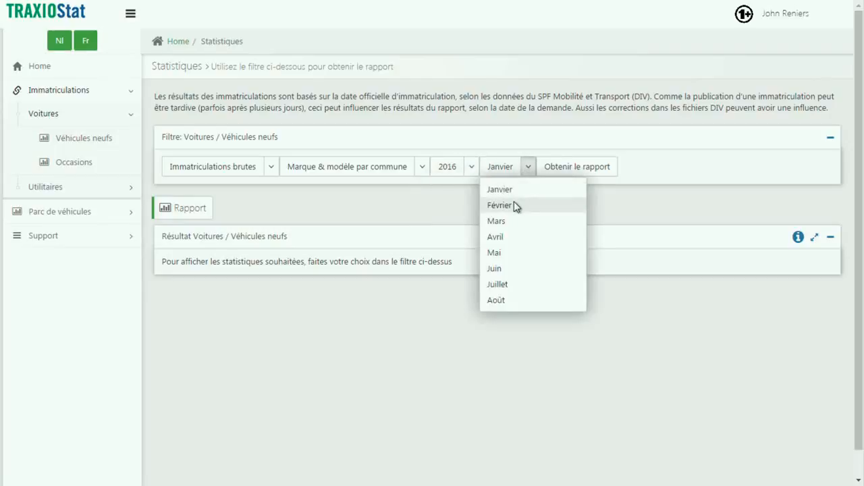
left_click(514, 202)
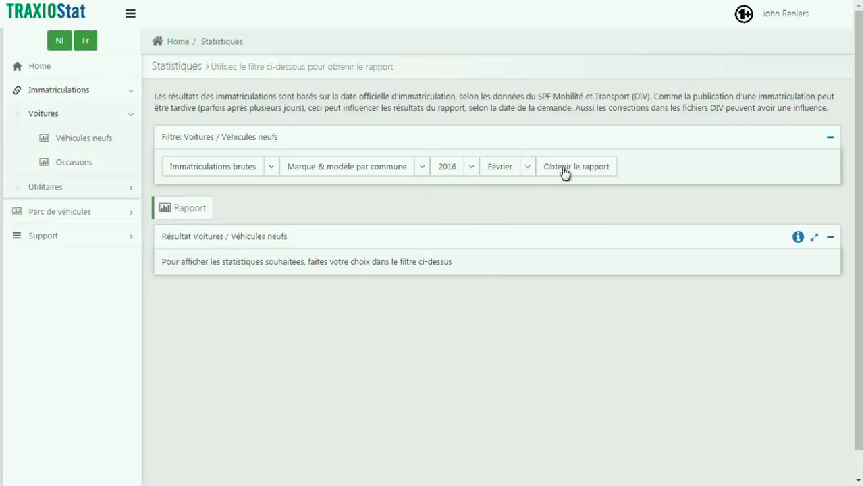
left_click(565, 172)
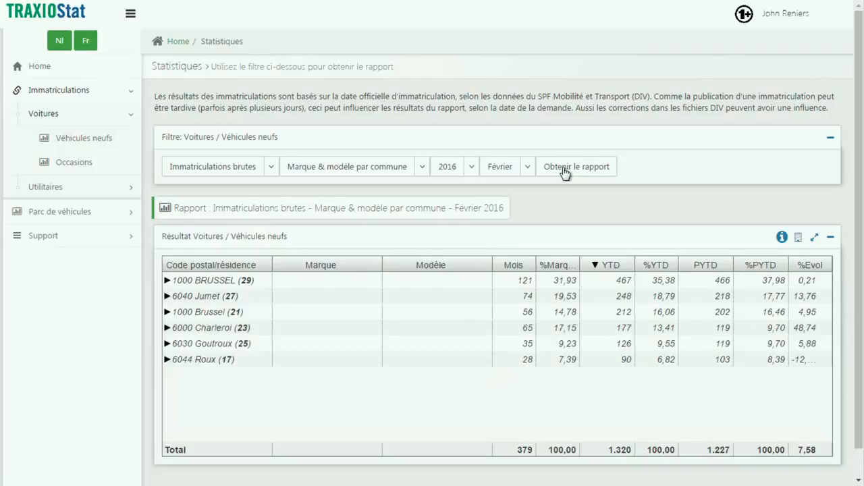
Expand 1000 BRUSSEL and its Citroen group to inspect the models, and collapse both again.
left_click(168, 281)
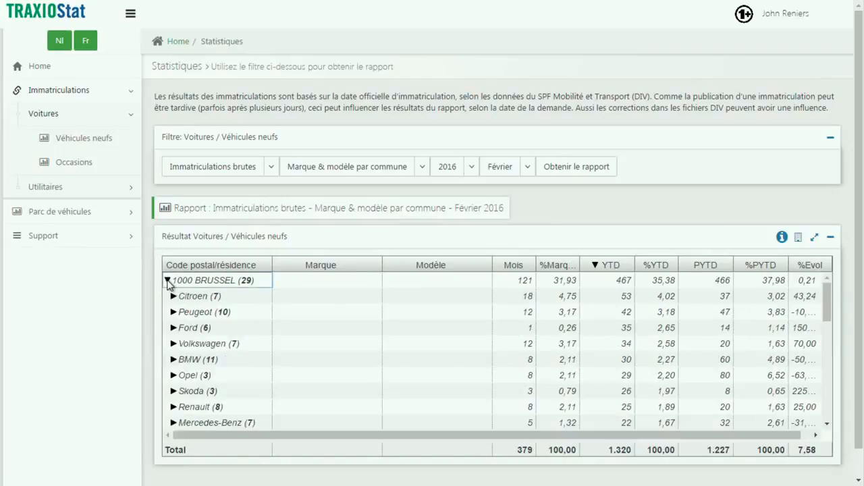
left_click(174, 297)
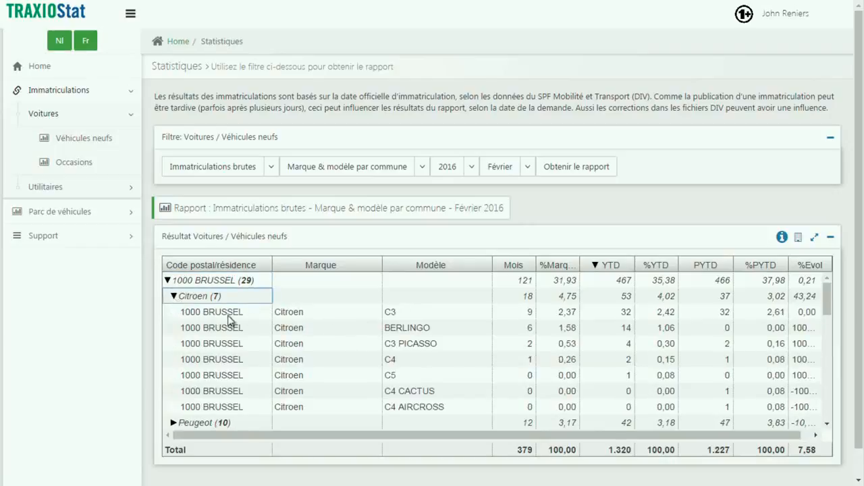
left_click(174, 296)
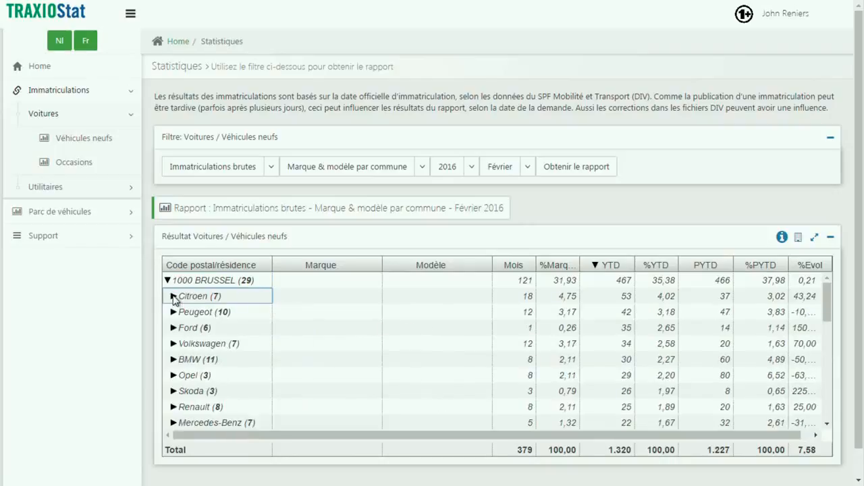
left_click(167, 280)
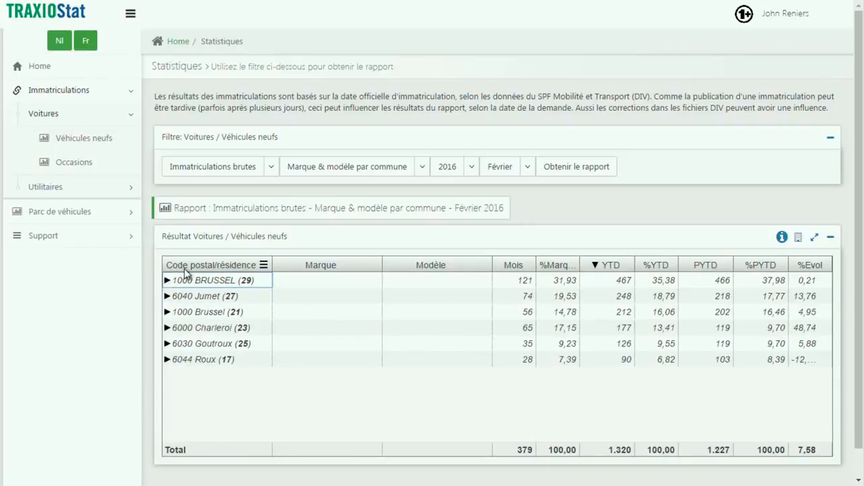
Sort the report by Code postal/résidence in descending order.
left_click(185, 267)
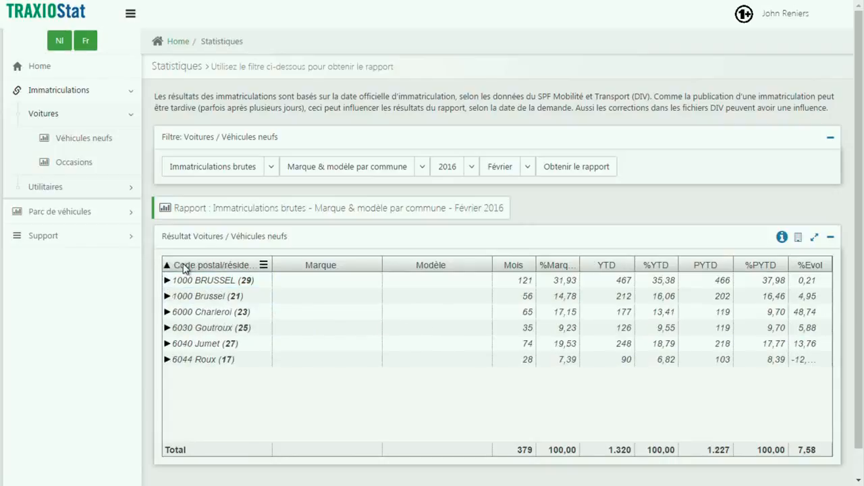
left_click(185, 267)
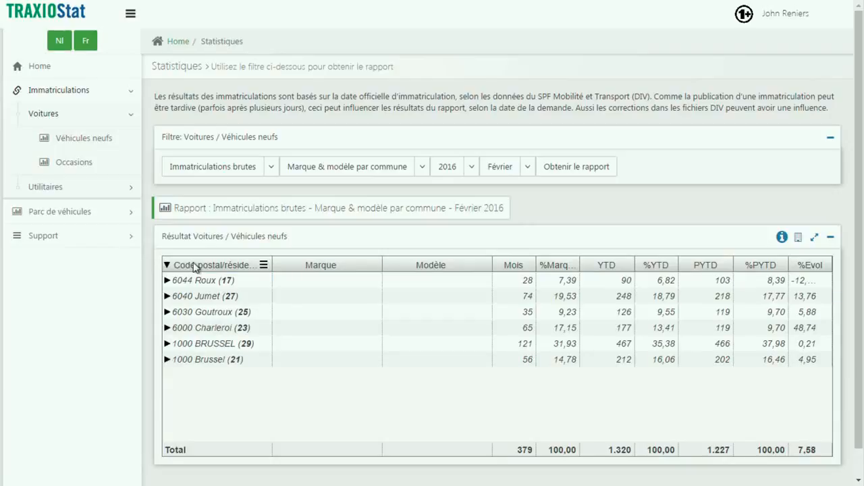
View the available filter values for the Code postal/résidence, Marque and Modèle columns.
left_click(264, 266)
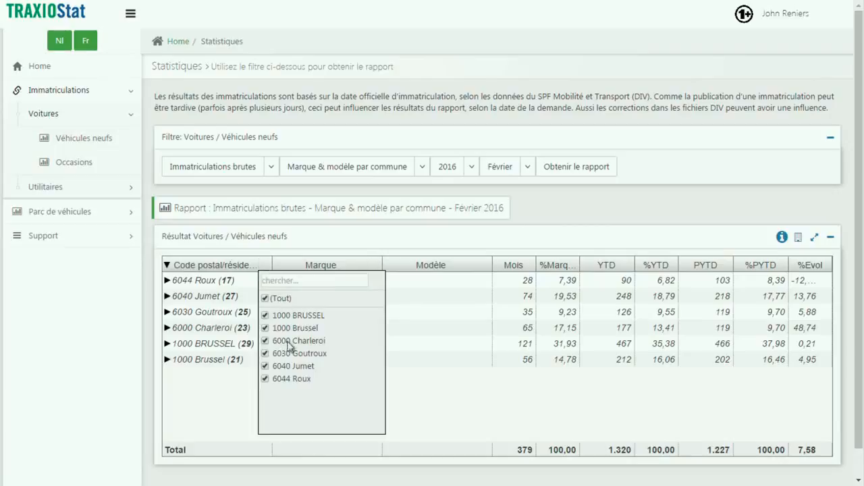
left_click(373, 265)
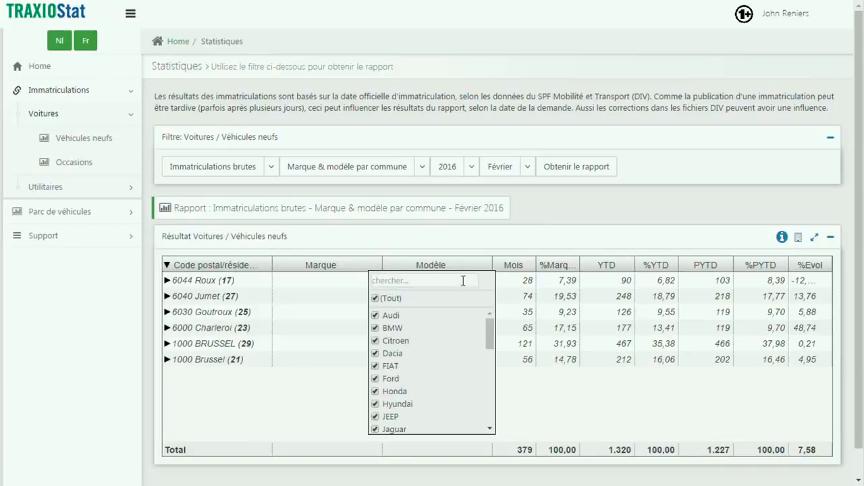
left_click(484, 265)
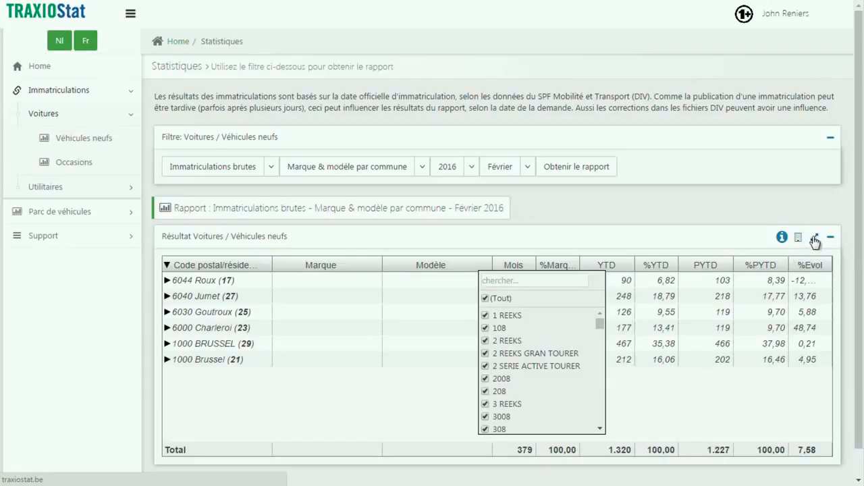
View the result table in full screen, restore it, and collapse and re-expand its panel.
left_click(815, 238)
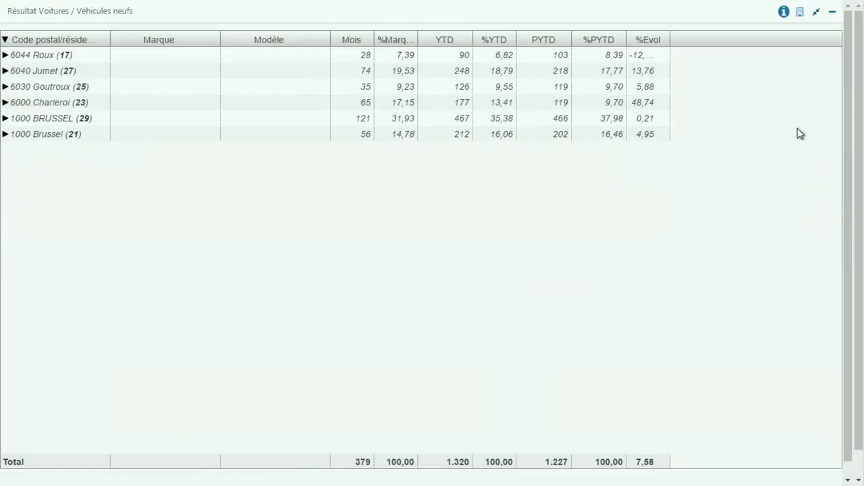
left_click(817, 14)
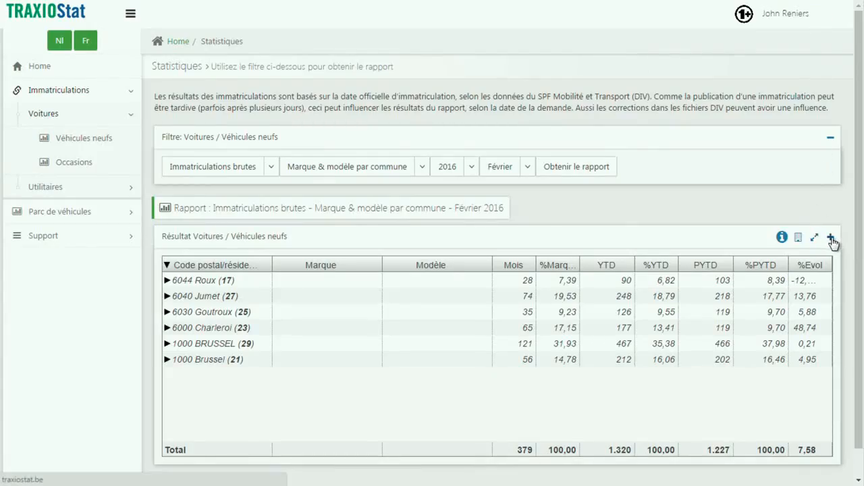
left_click(831, 240)
left_click(831, 239)
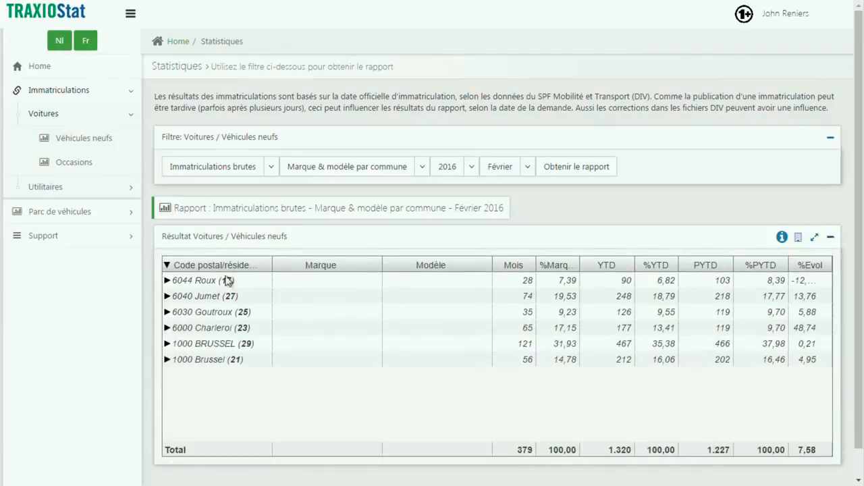
Generate the National used-car (Occasions) report for Janvier 2016 with age Supérieur 5 à 10.
left_click(72, 164)
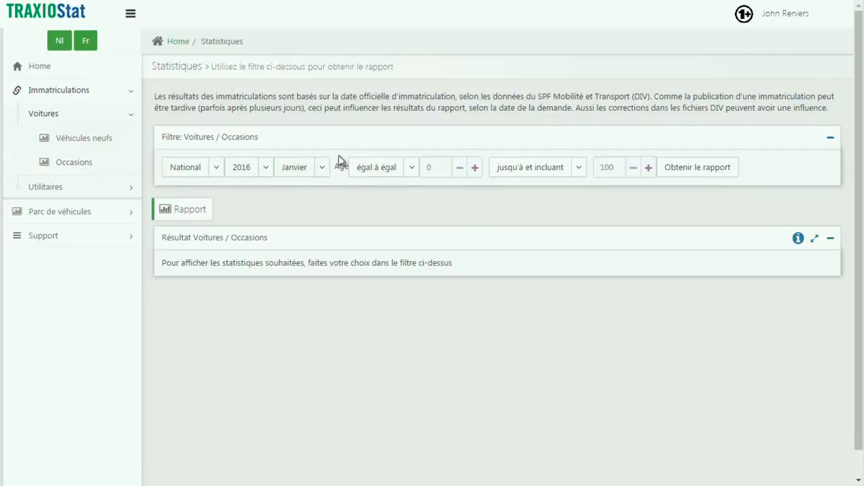
left_click(412, 169)
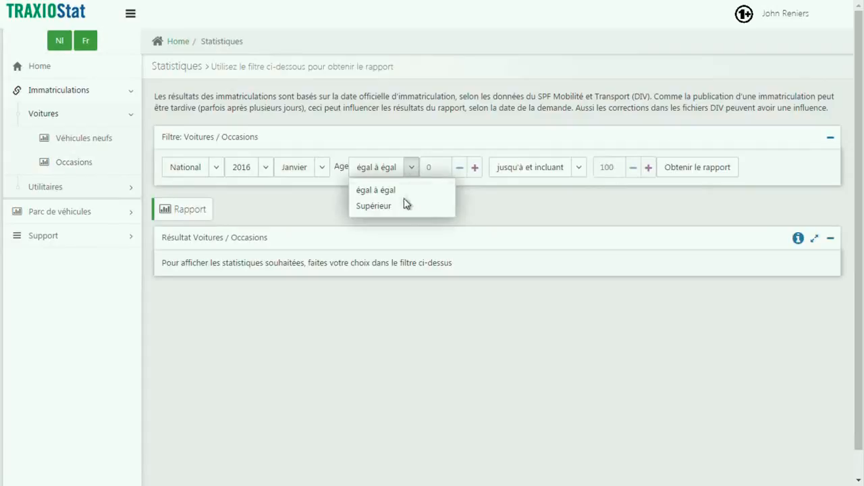
left_click(402, 207)
left_click(472, 167)
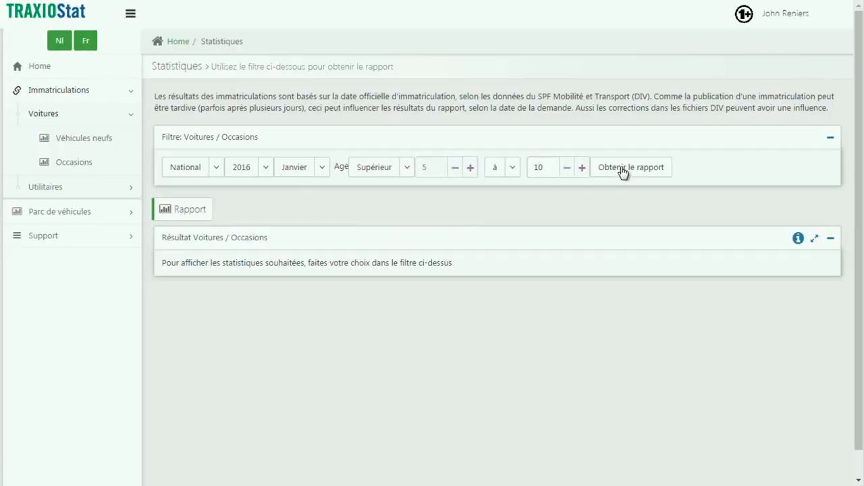
left_click(622, 170)
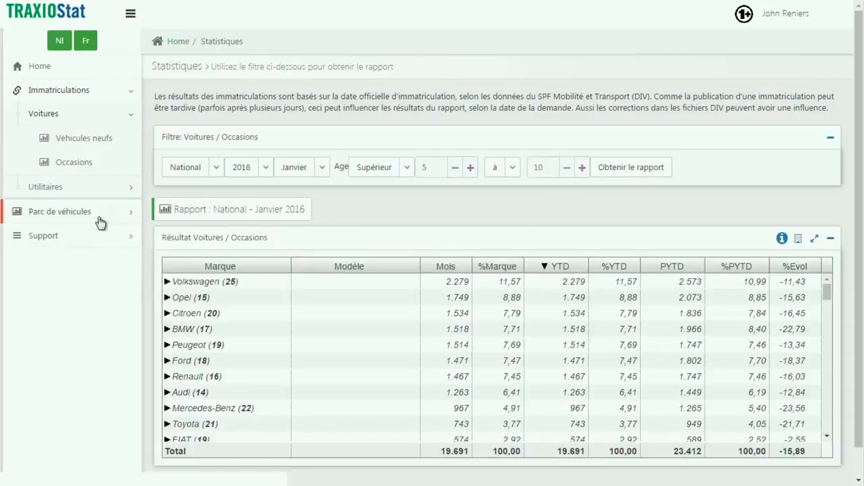
Open the new-vehicle registration statistics for Utilitaires and view the available registration types.
left_click(89, 194)
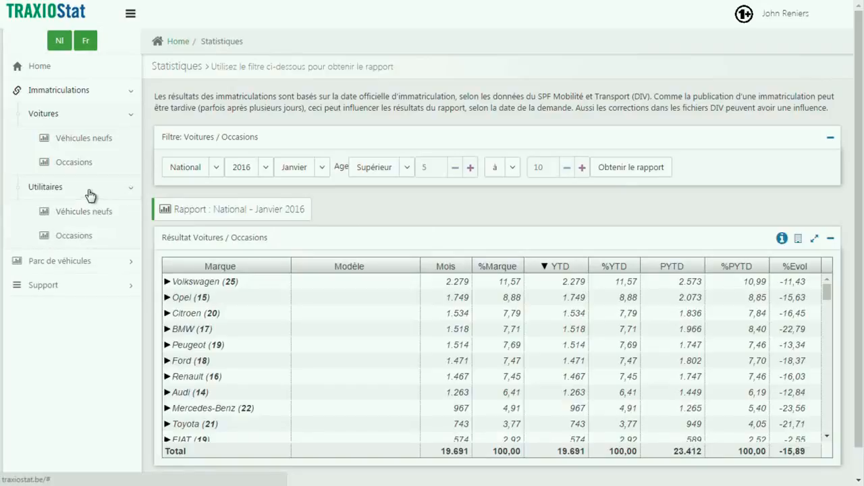
left_click(85, 215)
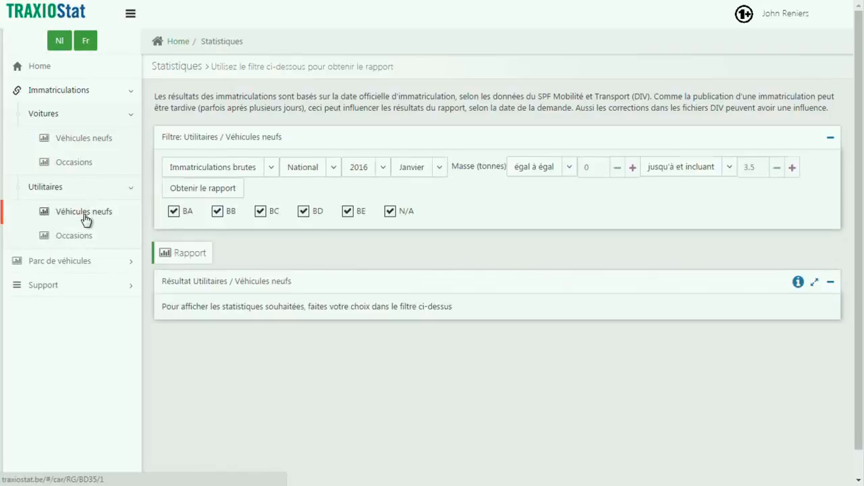
left_click(272, 171)
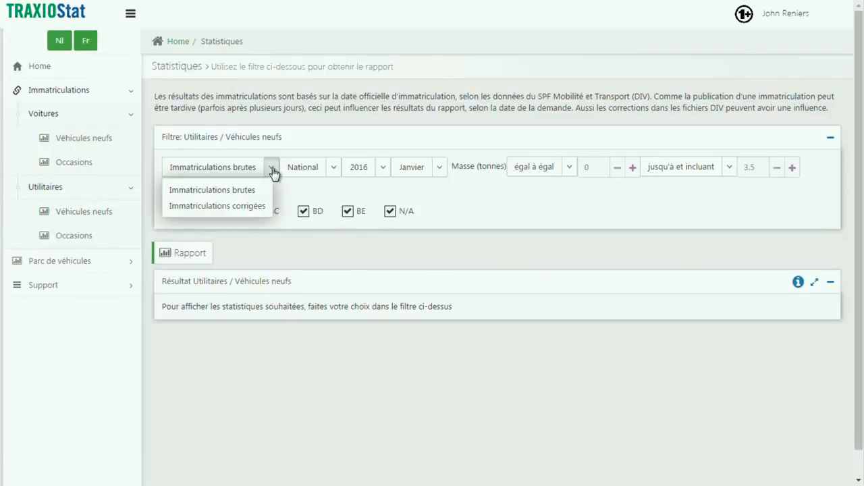
Set the mass filter for new commercial vehicles to Supérieur 3.5 à 7 tonnes.
left_click(569, 169)
left_click(560, 206)
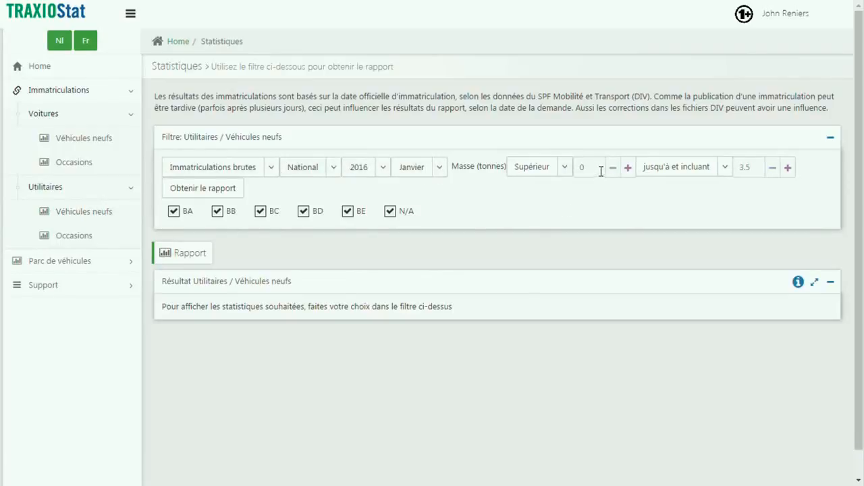
left_click(630, 168)
left_click(629, 168)
left_click(630, 168)
left_click(629, 168)
left_click(725, 168)
left_click(706, 207)
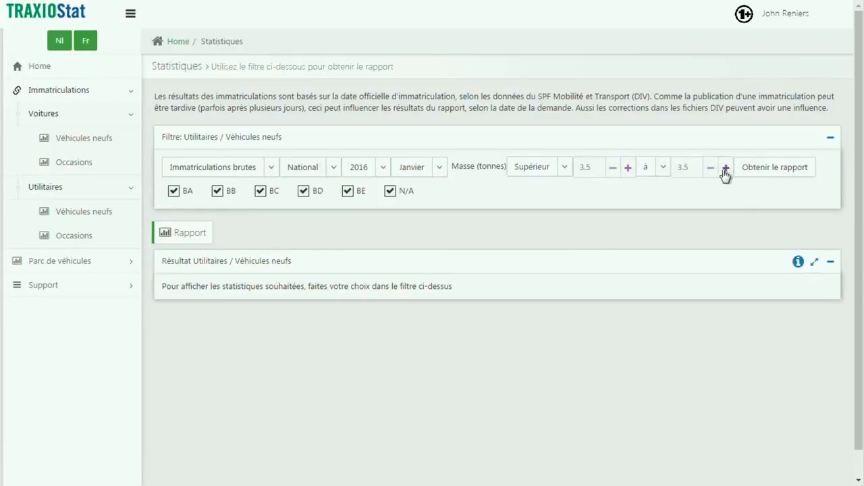
left_click(726, 168)
Open the car statistics of the vehicle fleet (Parc de véhicules, Voitures).
left_click(46, 93)
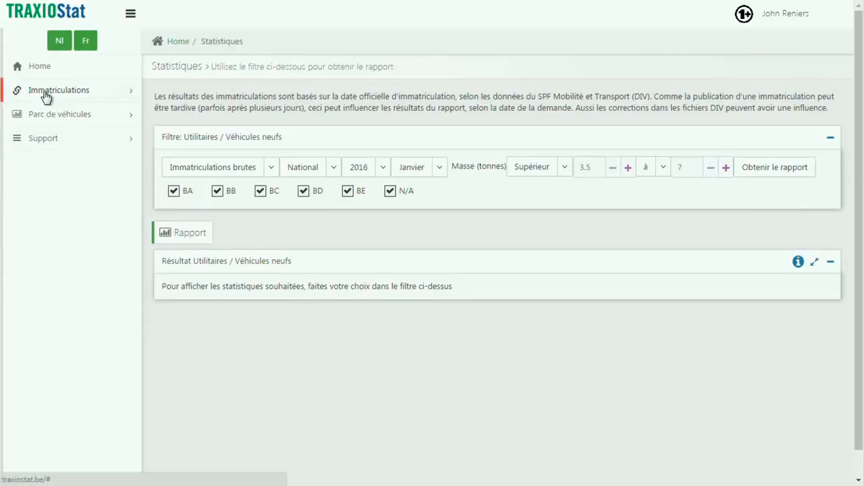
left_click(49, 115)
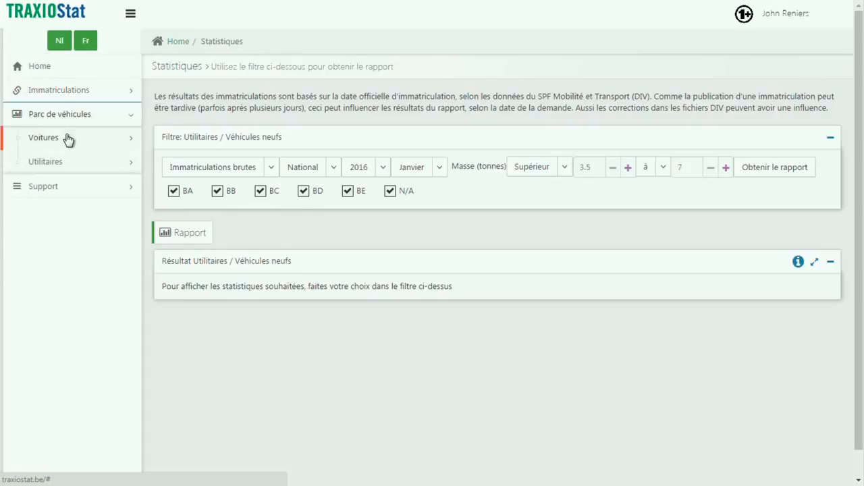
left_click(69, 138)
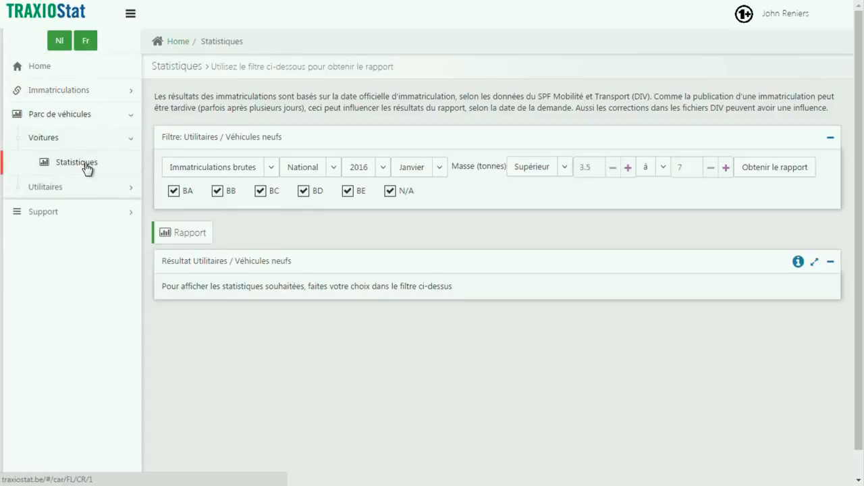
left_click(87, 168)
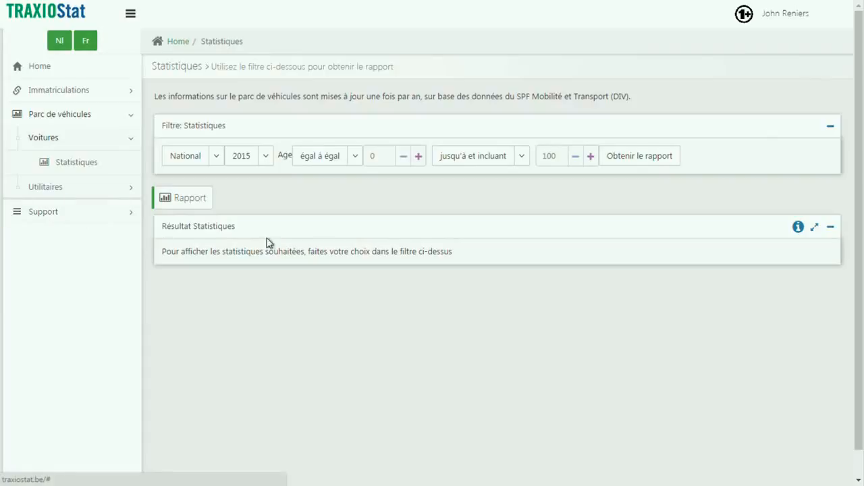
Log out of the current account.
left_click(806, 14)
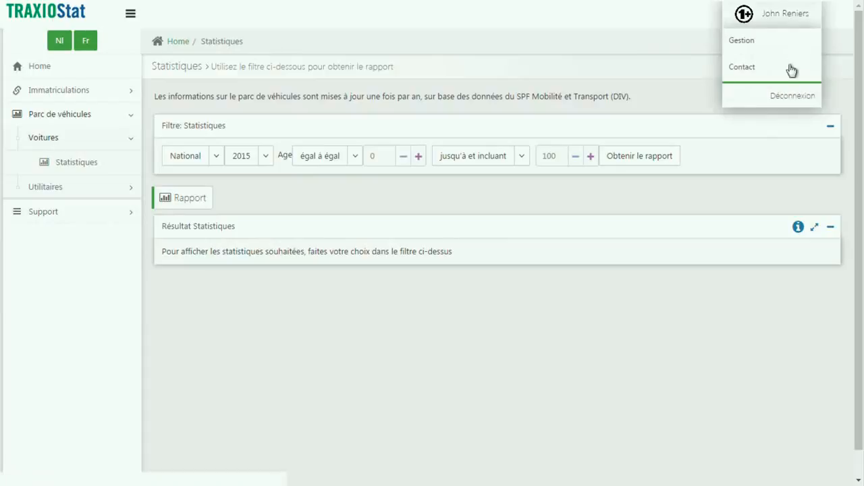
left_click(787, 100)
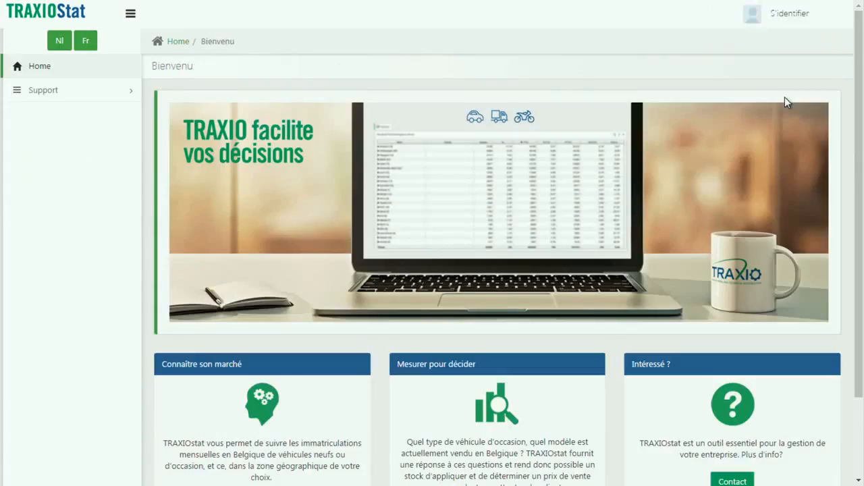